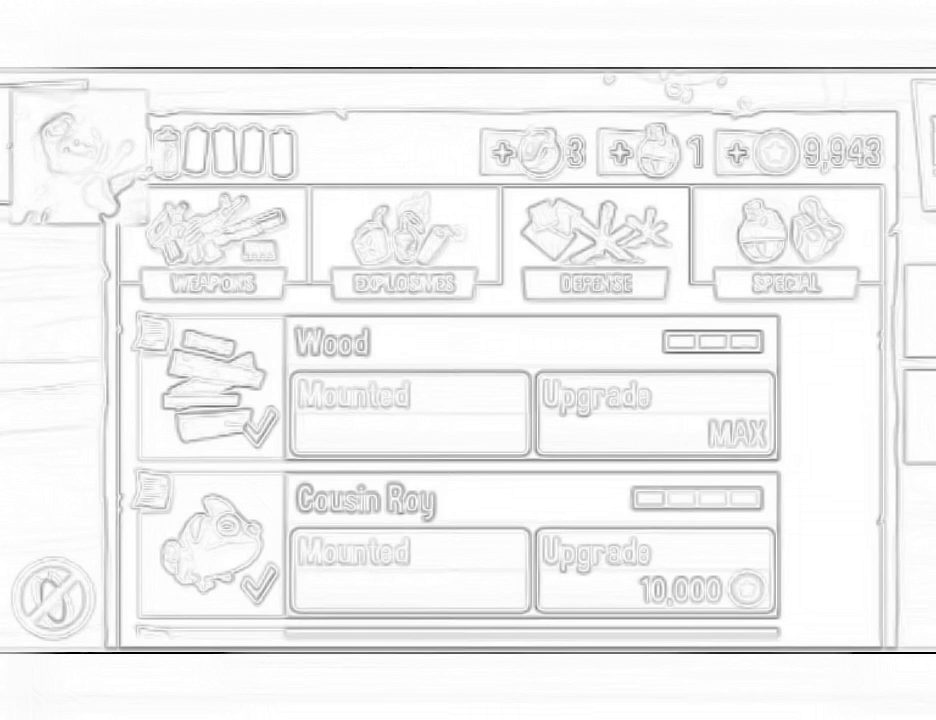
Open the Special tab to view paid extras like Double COINS and potion packs
click(785, 245)
scroll(458, 470, down, 3)
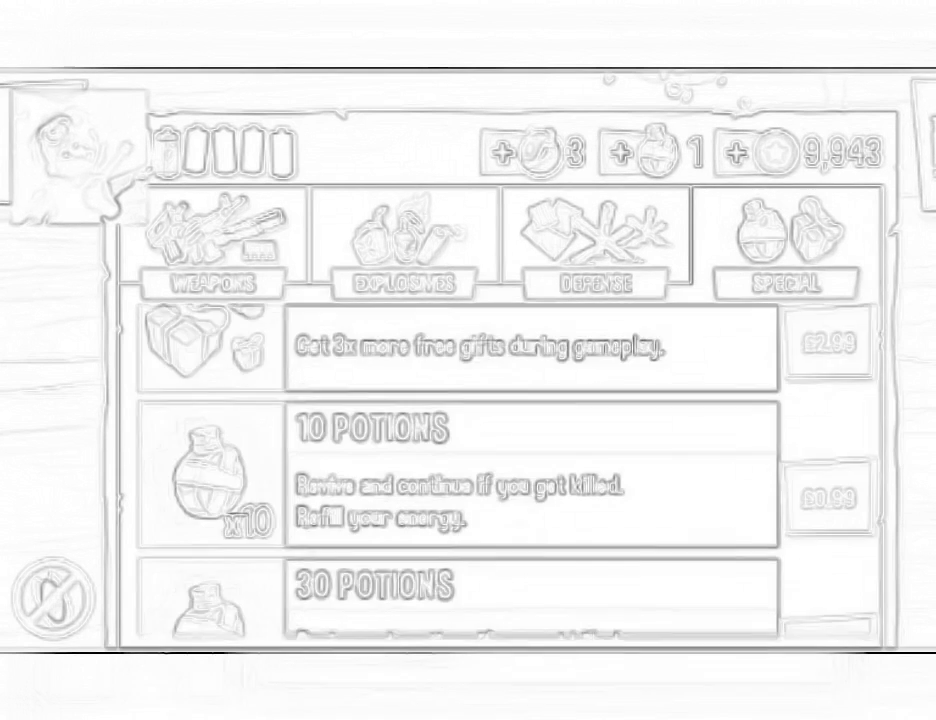
scroll(458, 470, up, 3)
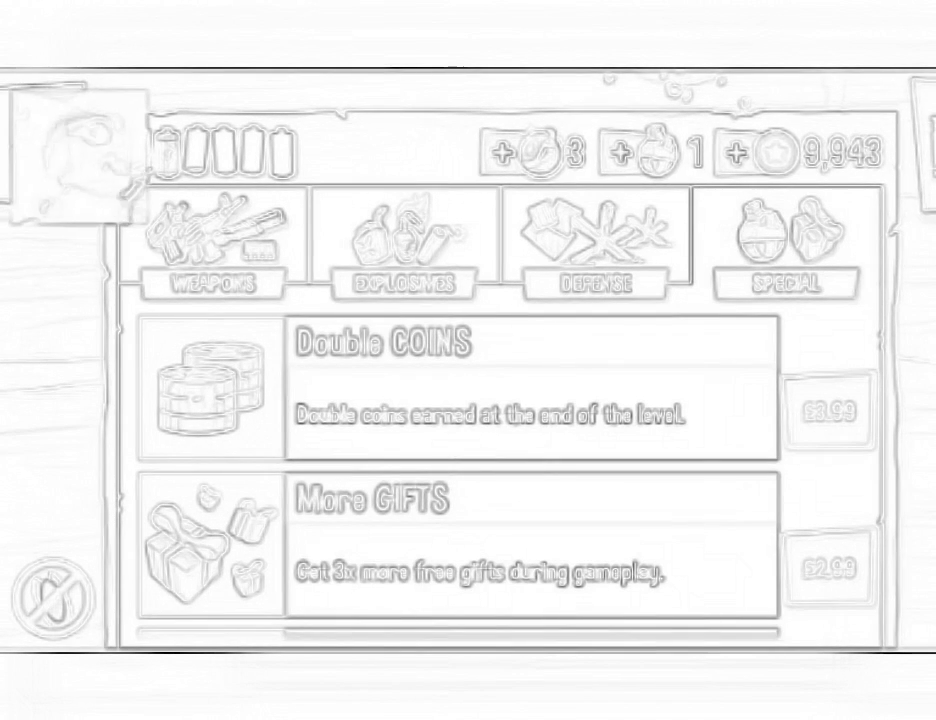
scroll(460, 470, down, 2)
scroll(460, 470, down, 2)
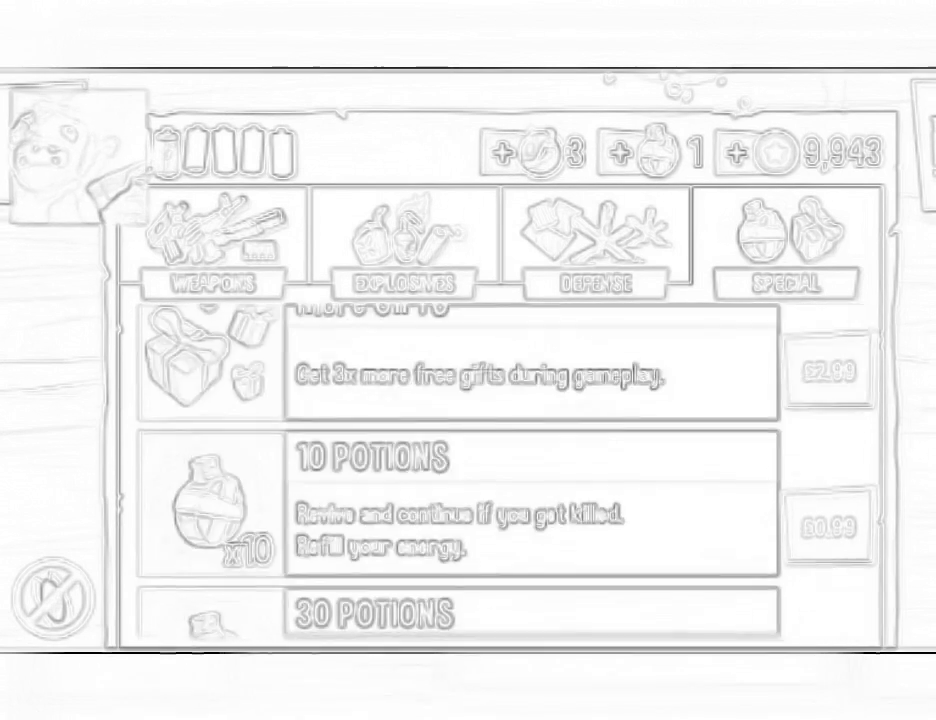
scroll(460, 470, down, 2)
Leave the shop and return to the level map
click(55, 600)
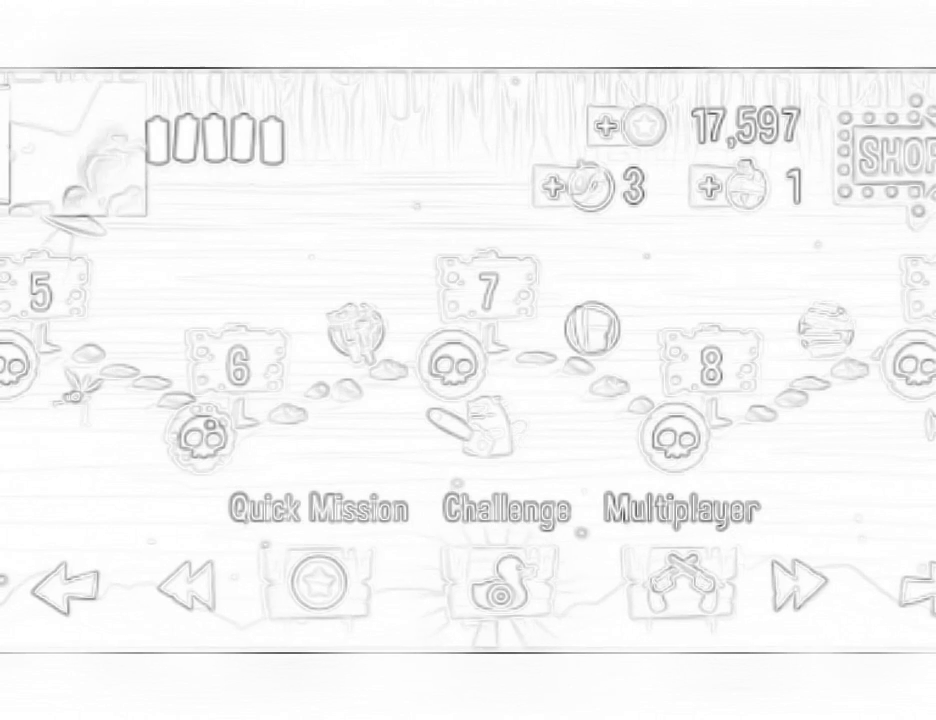
drag(300, 350, 580, 350)
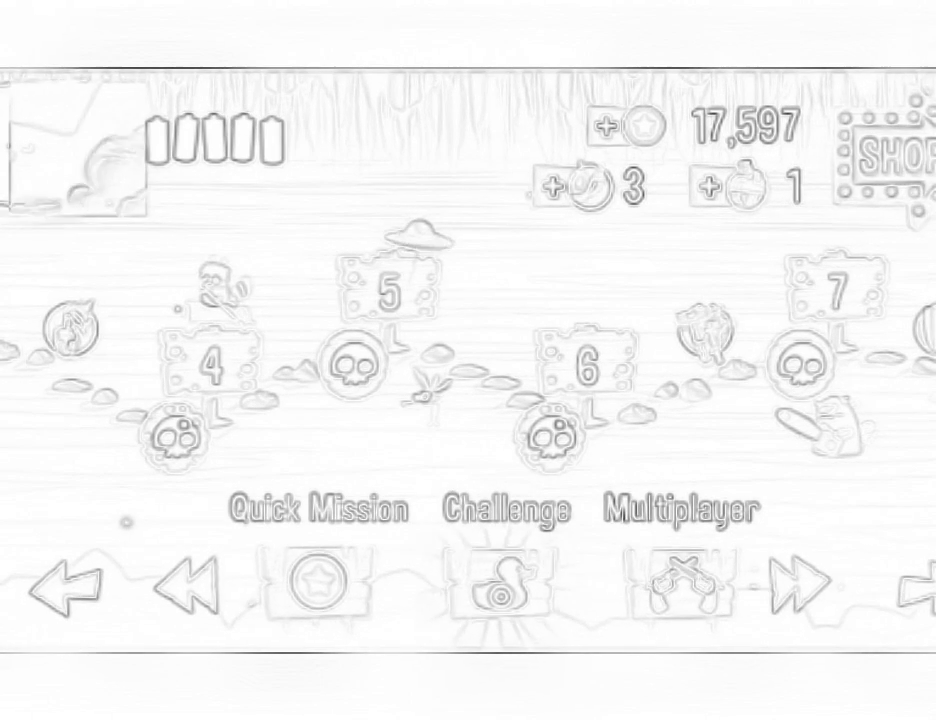
Scroll the level map left to show levels 8–12, with level 12 locked
drag(600, 350, 300, 350)
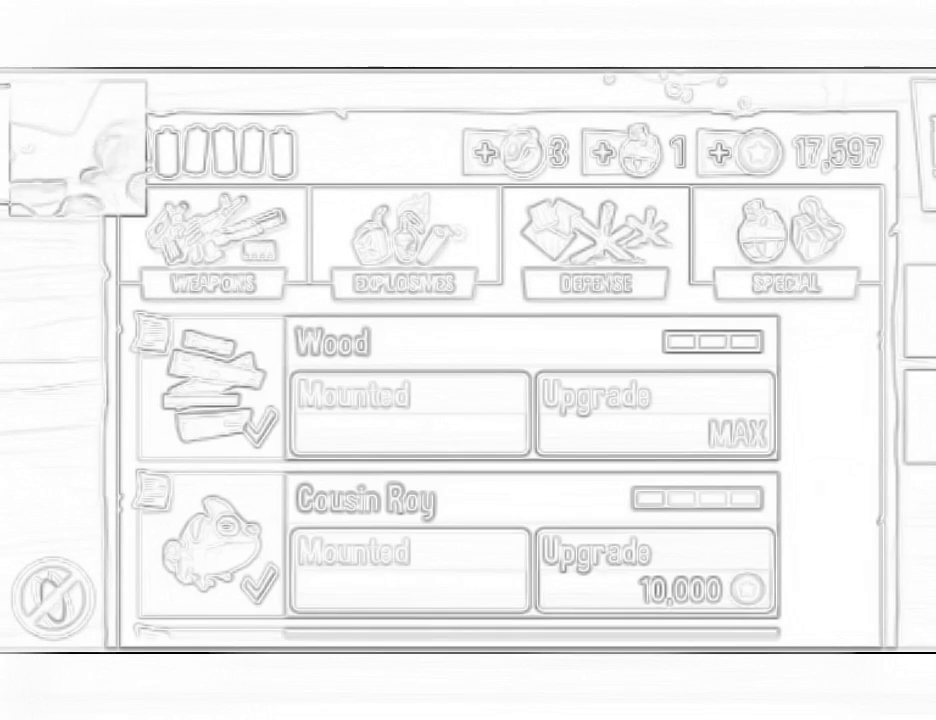
scroll(455, 470, down, 2)
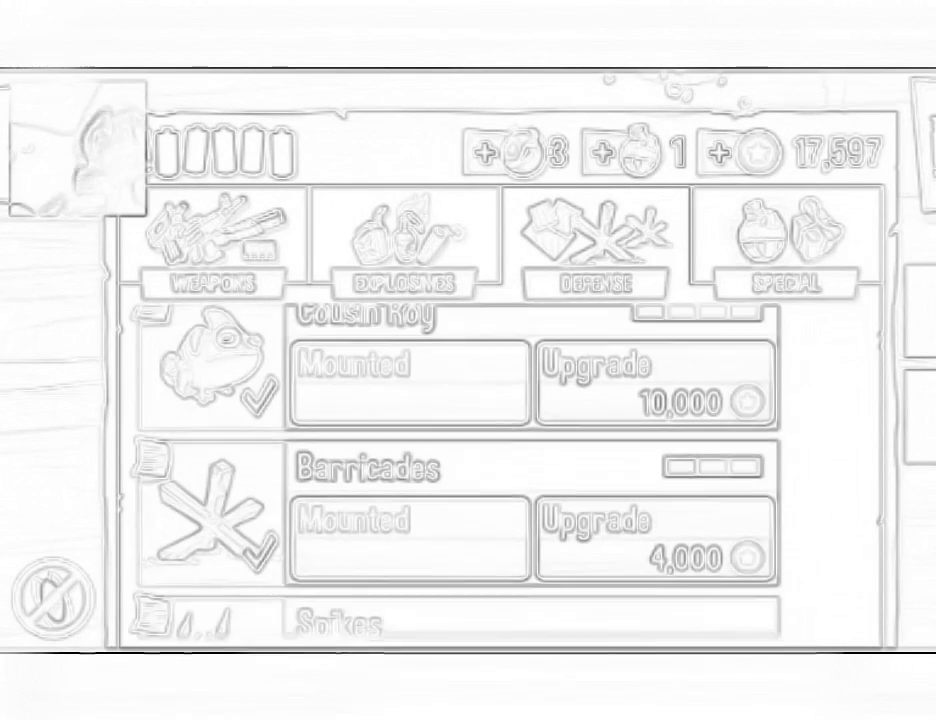
Upgrade Barricades to MAX, leaving 5,597 coins, then check and close its details
click(655, 545)
click(655, 530)
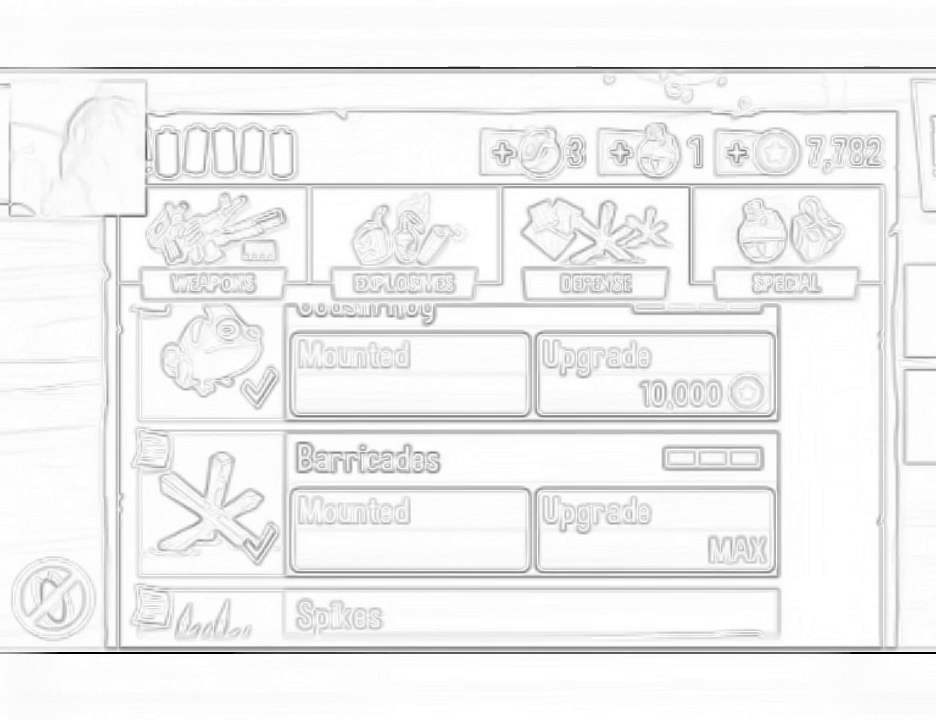
scroll(455, 470, up, 1)
scroll(455, 470, down, 2)
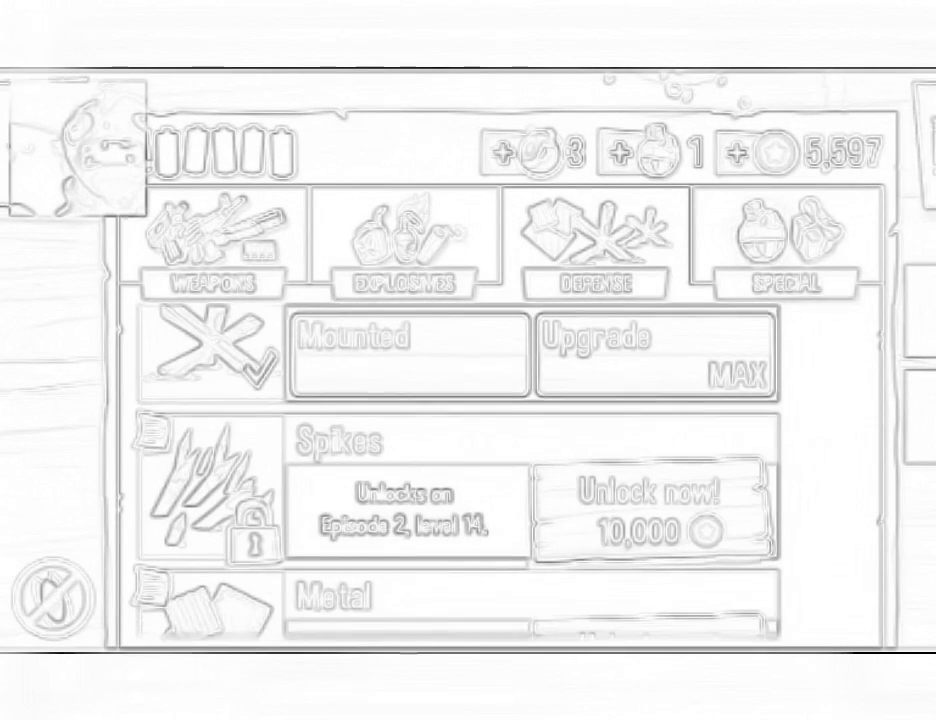
scroll(455, 470, up, 2)
scroll(455, 470, down, 2)
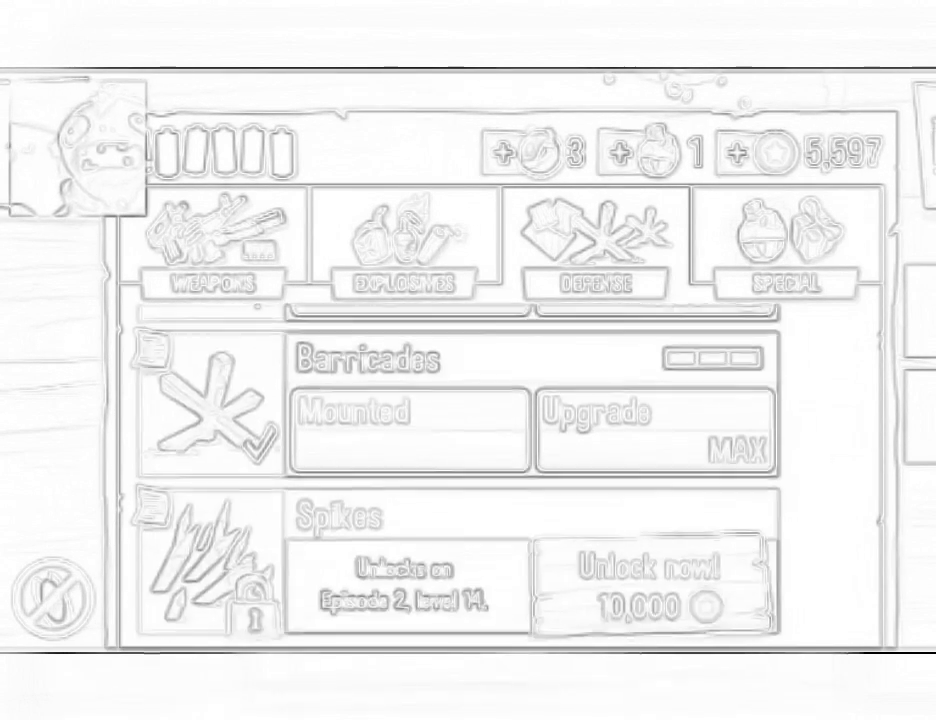
scroll(455, 470, up, 1)
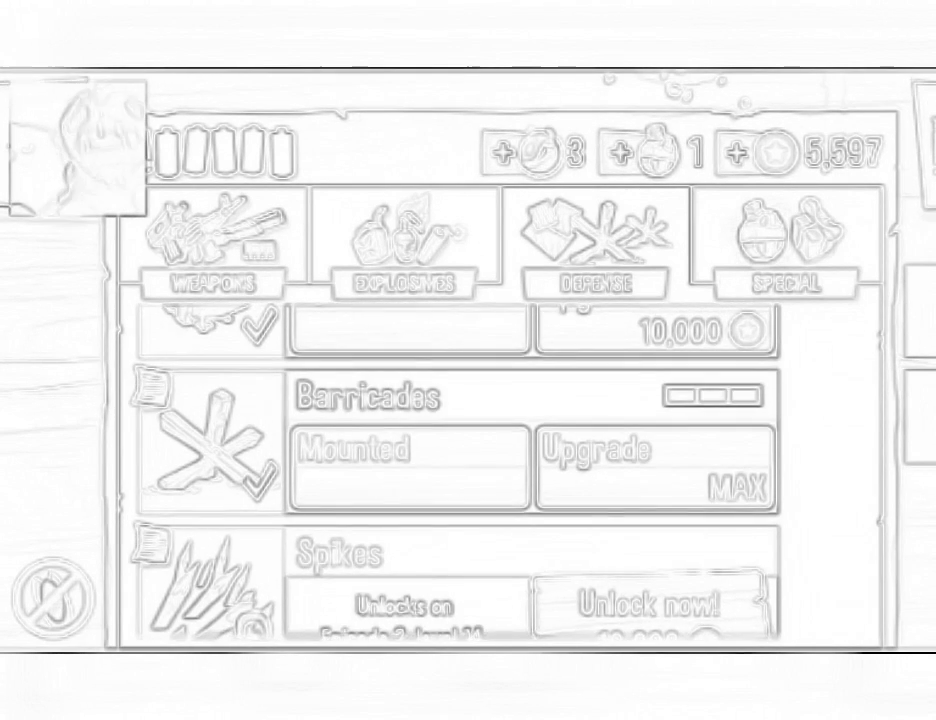
scroll(455, 470, up, 1)
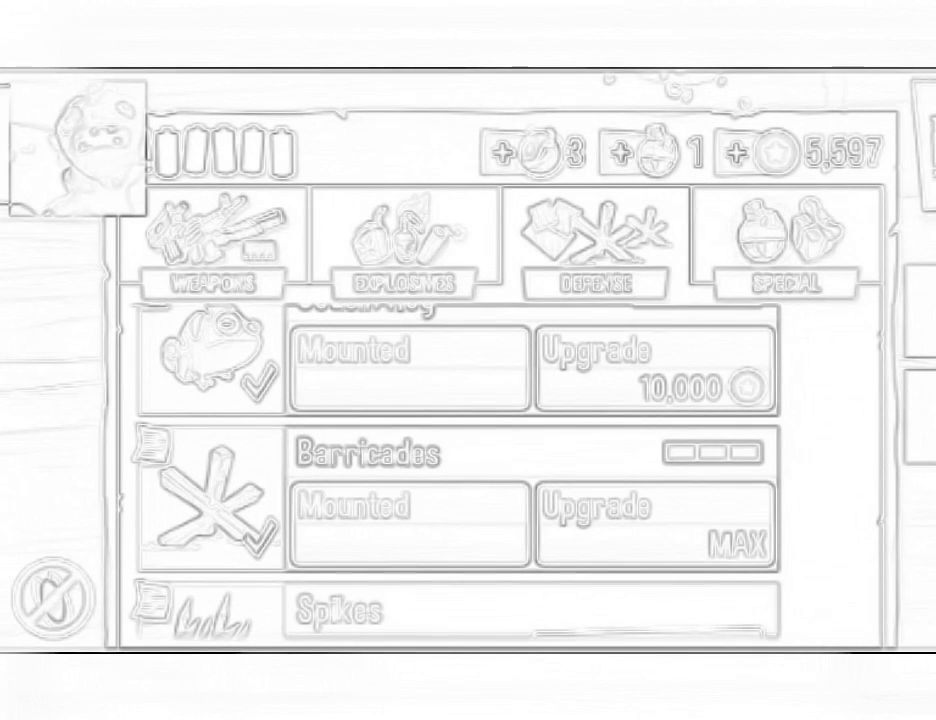
click(210, 498)
click(742, 197)
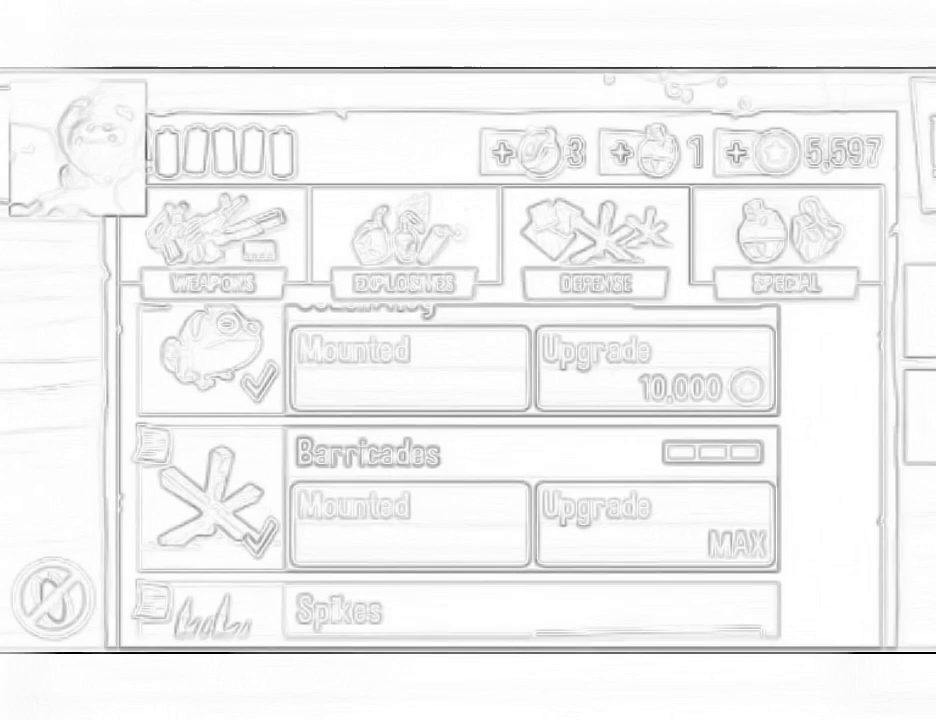